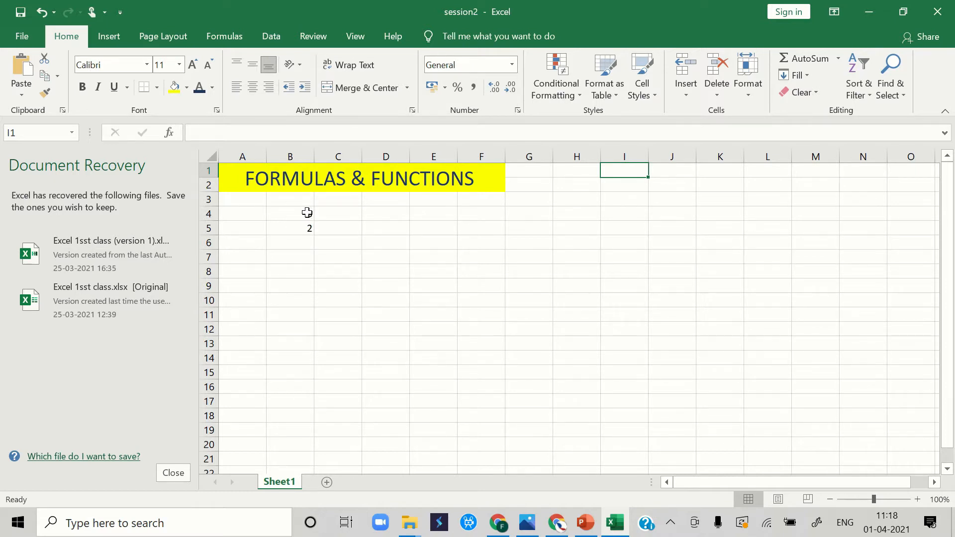
Enter the formula =B4+B5 in cell B6 to add the two numbers above it
{"action": "left_click_drag", "start_coordinate": [307, 213], "coordinate": [308, 224]}
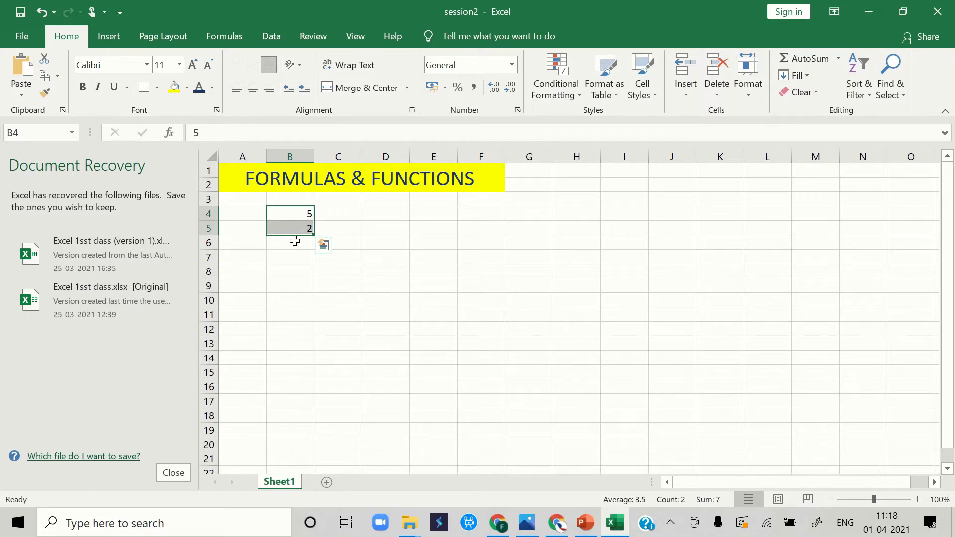
{"action": "left_click", "coordinate": [294, 241]}
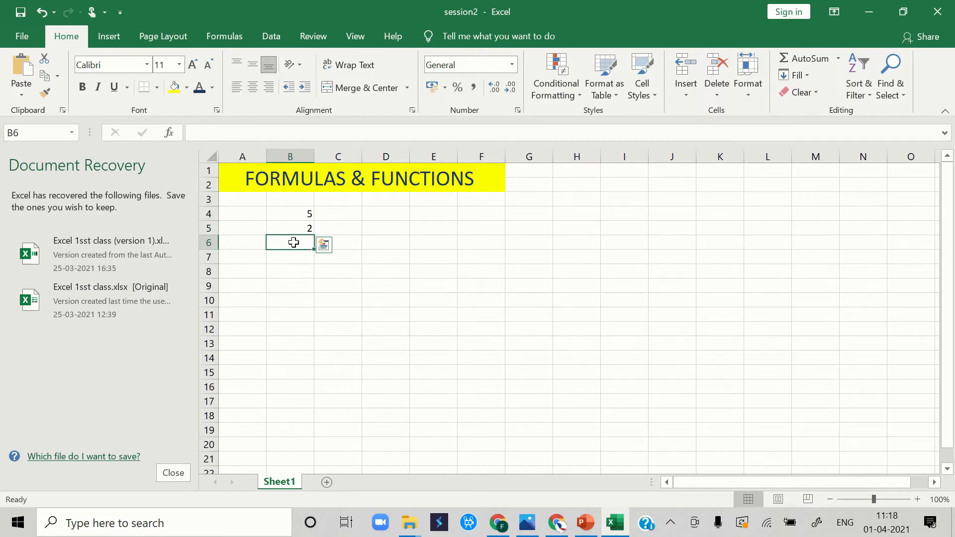
{"action": "left_click", "coordinate": [217, 134]}
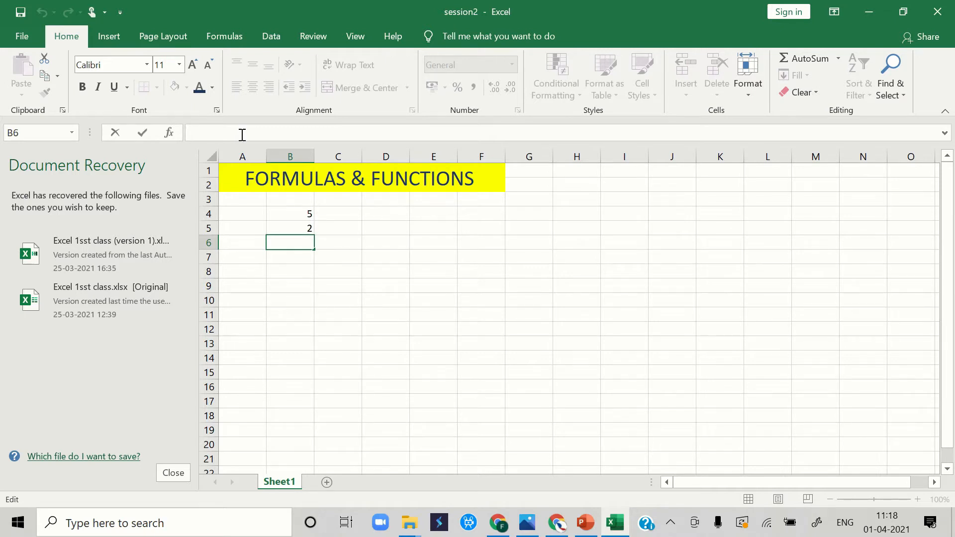
{"action": "type", "text": "="}
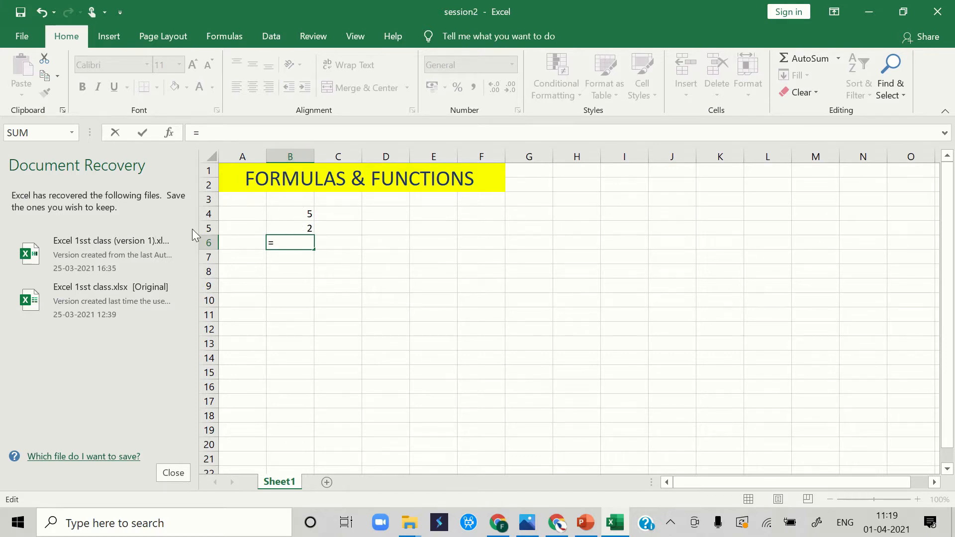
{"action": "type", "text": "B4"}
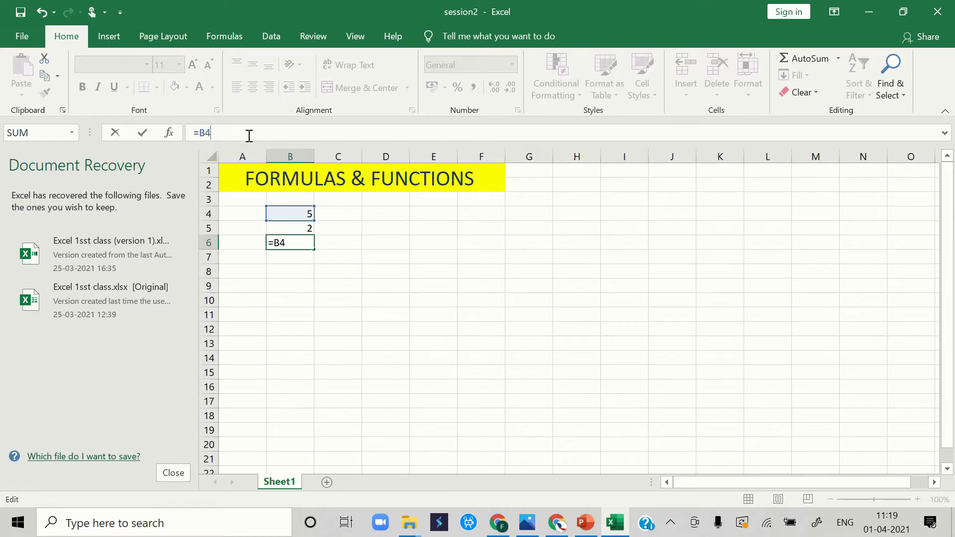
{"action": "type", "text": "+B"}
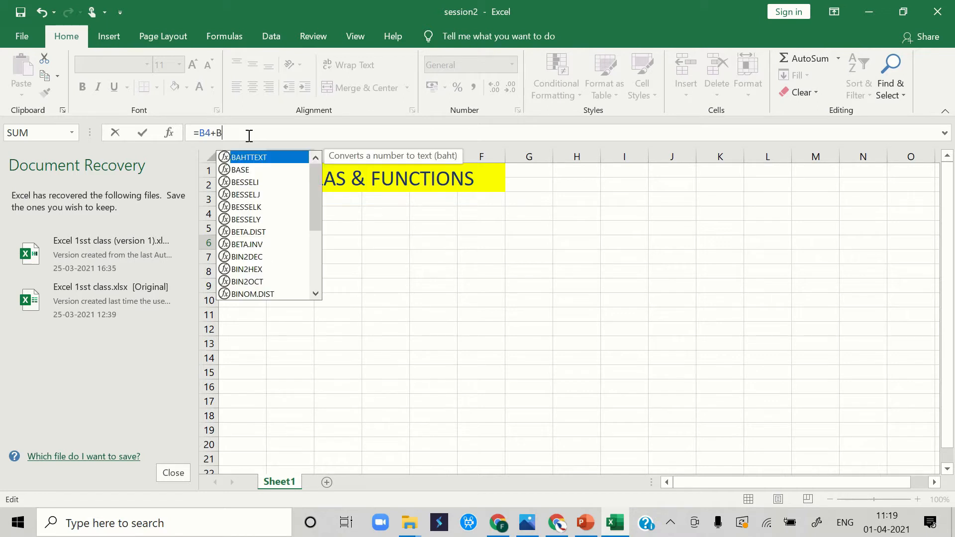
{"action": "type", "text": "5"}
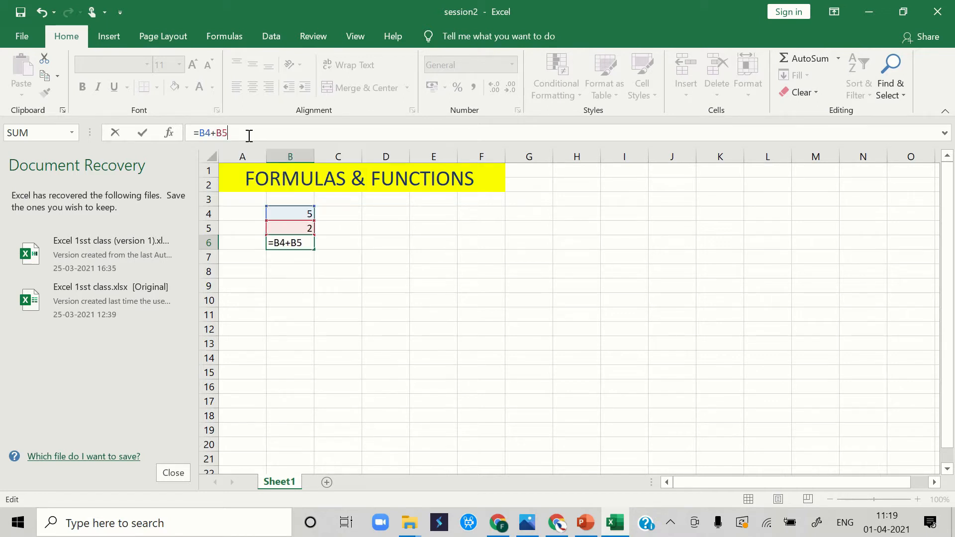
{"action": "key", "text": "Return"}
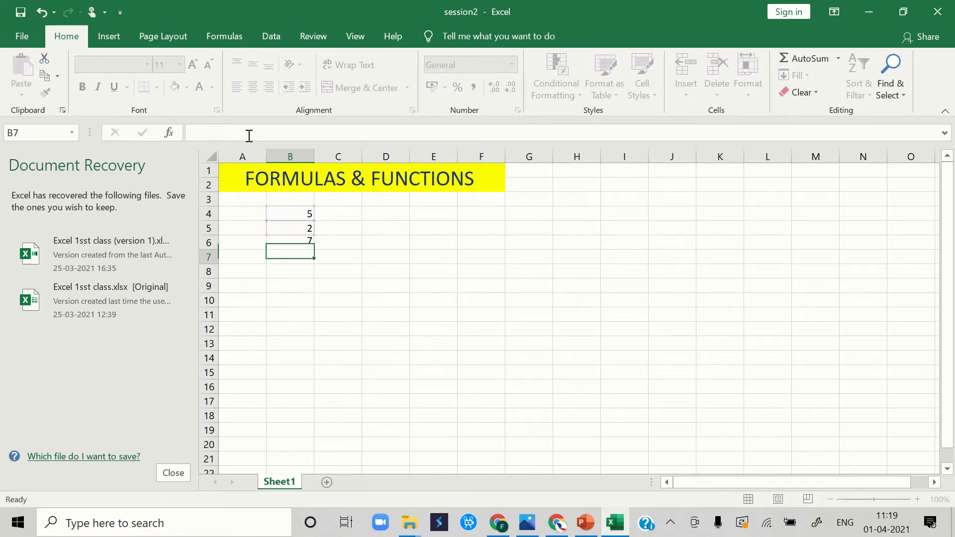
{"action": "left_click", "coordinate": [302, 241]}
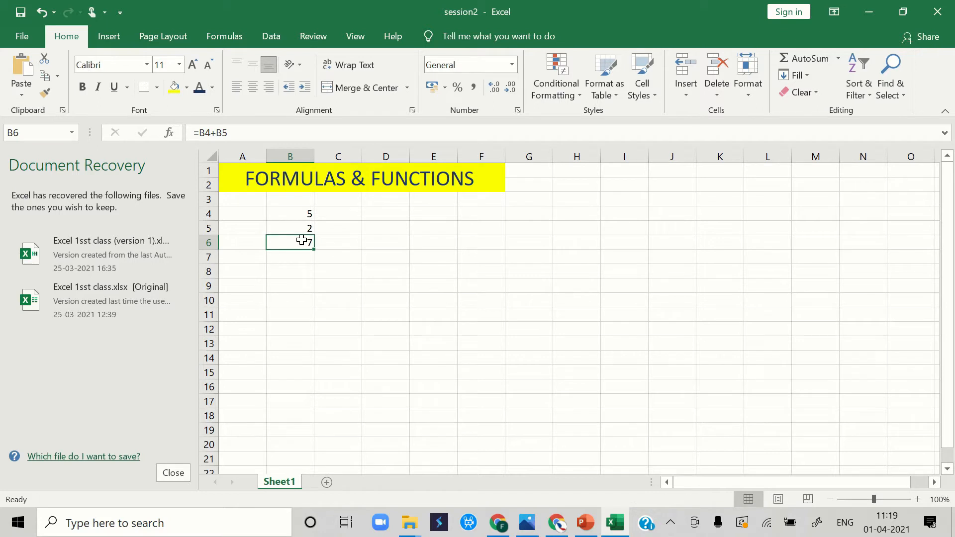
Enter a SUM function in cell B8 that totals the range B4:B6
{"action": "left_click", "coordinate": [305, 268]}
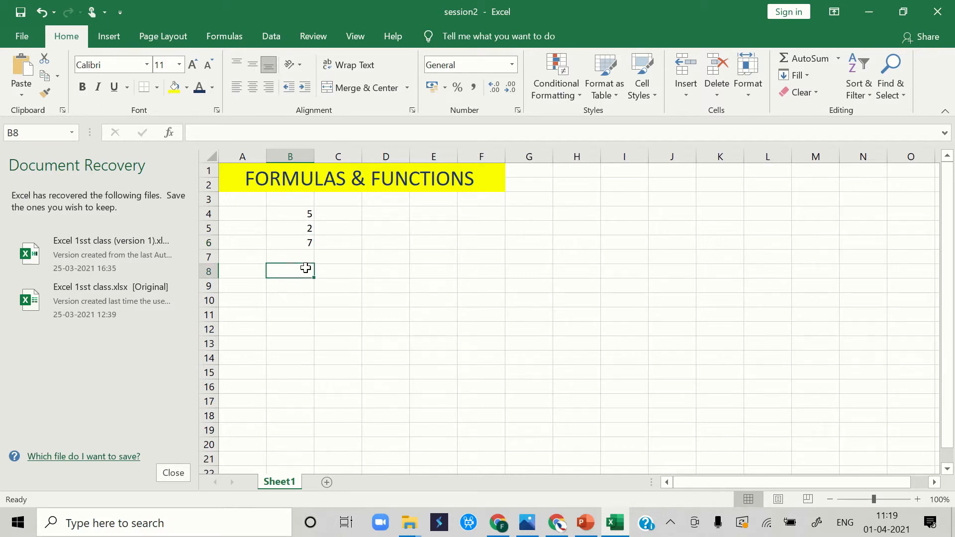
{"action": "type", "text": "="}
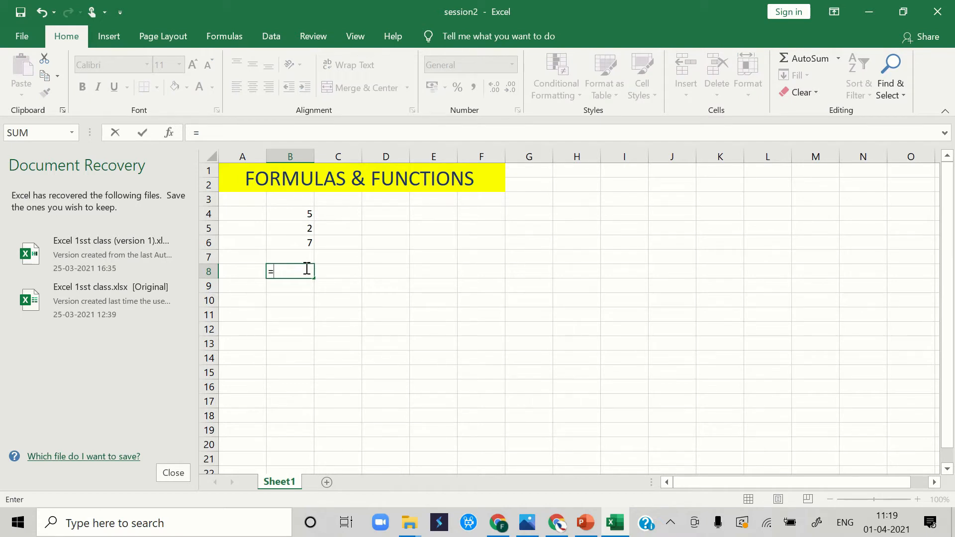
{"action": "type", "text": "sum"}
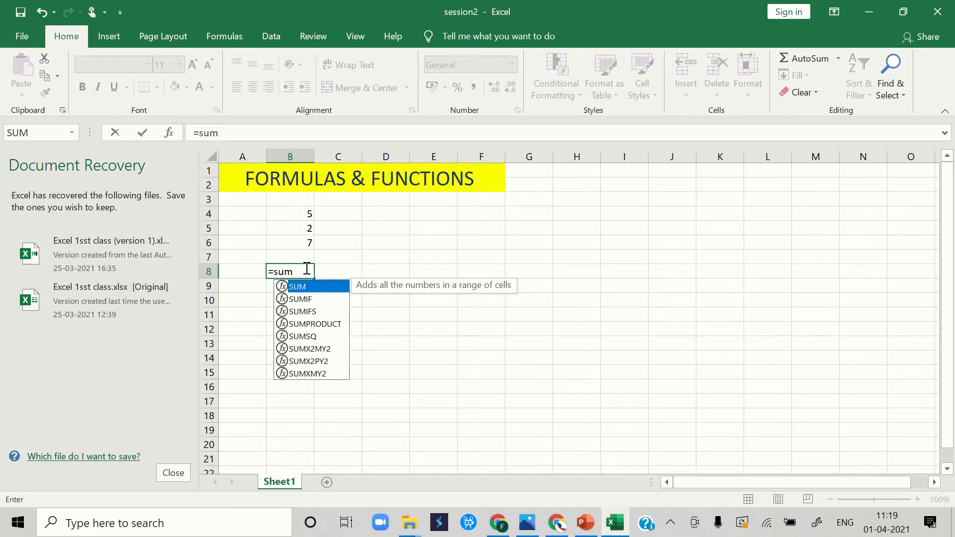
{"action": "type", "text": "("}
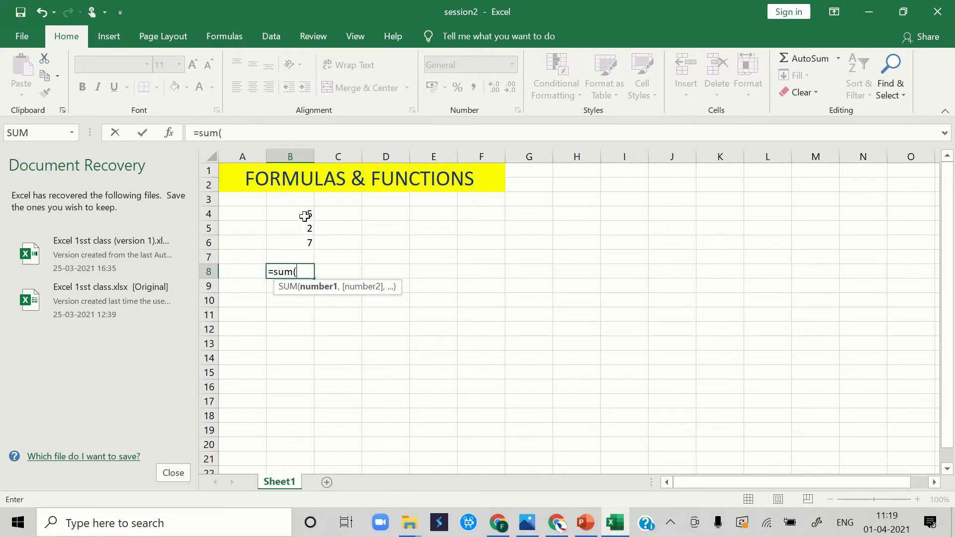
{"action": "left_click_drag", "start_coordinate": [305, 215], "coordinate": [300, 243]}
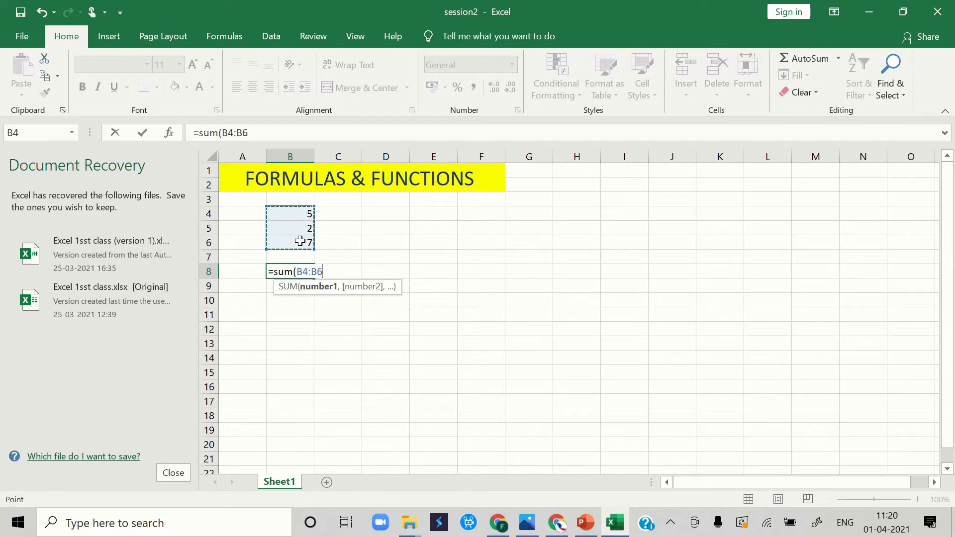
{"action": "type", "text": ")"}
{"action": "key", "text": "Return"}
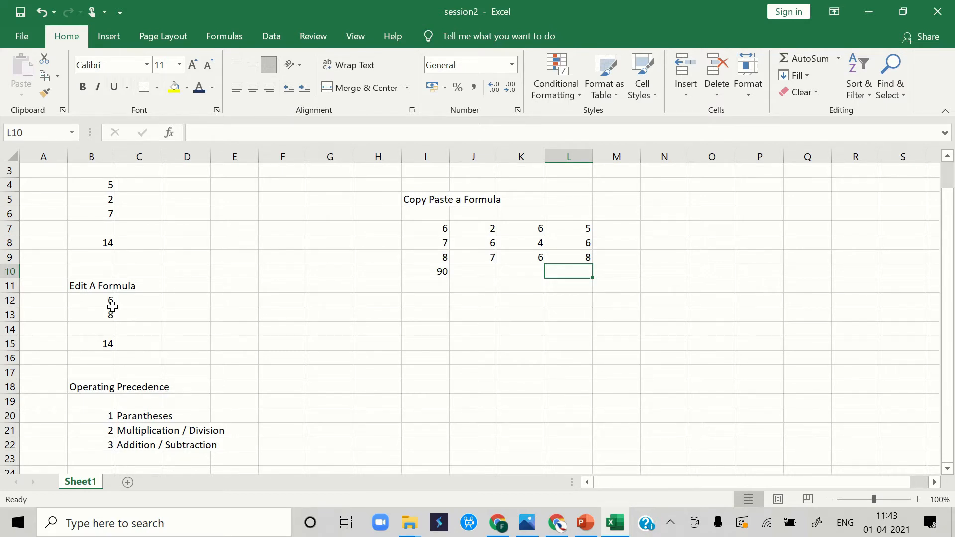
Try changing the formula in B15 to =B12-B13 directly in the cell, and undo the change
{"action": "left_click", "coordinate": [105, 343]}
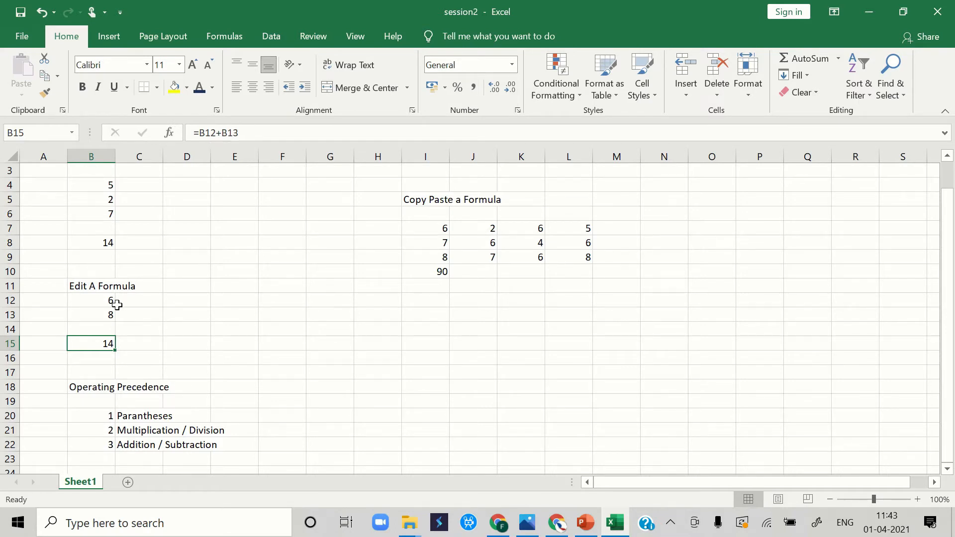
{"action": "double_click", "coordinate": [95, 345]}
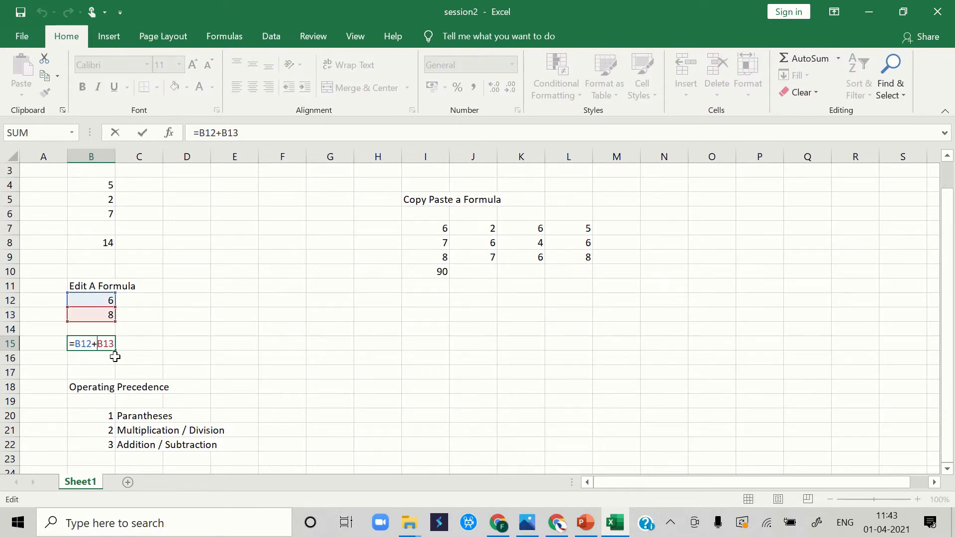
{"action": "key", "text": "BackSpace"}
{"action": "type", "text": "-"}
{"action": "key", "text": "Return"}
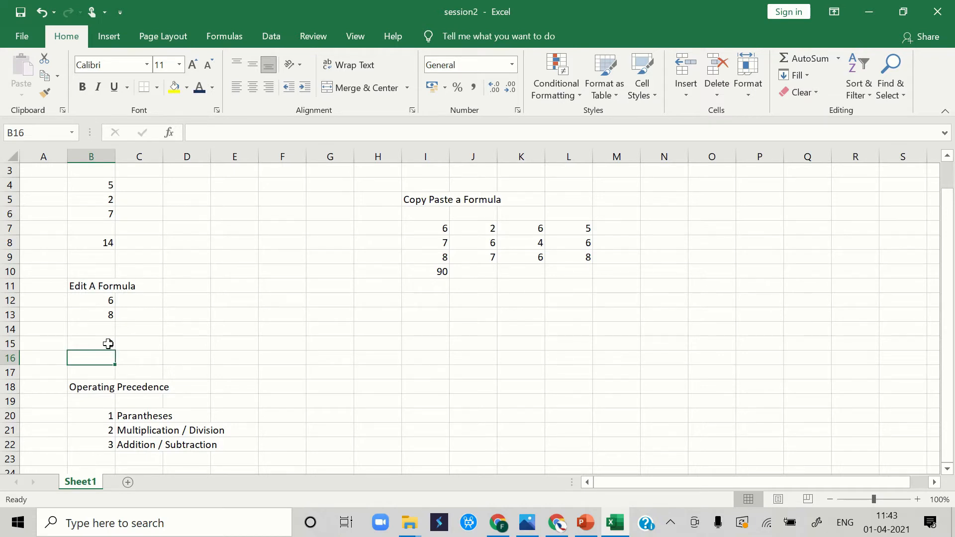
{"action": "double_click", "coordinate": [108, 343]}
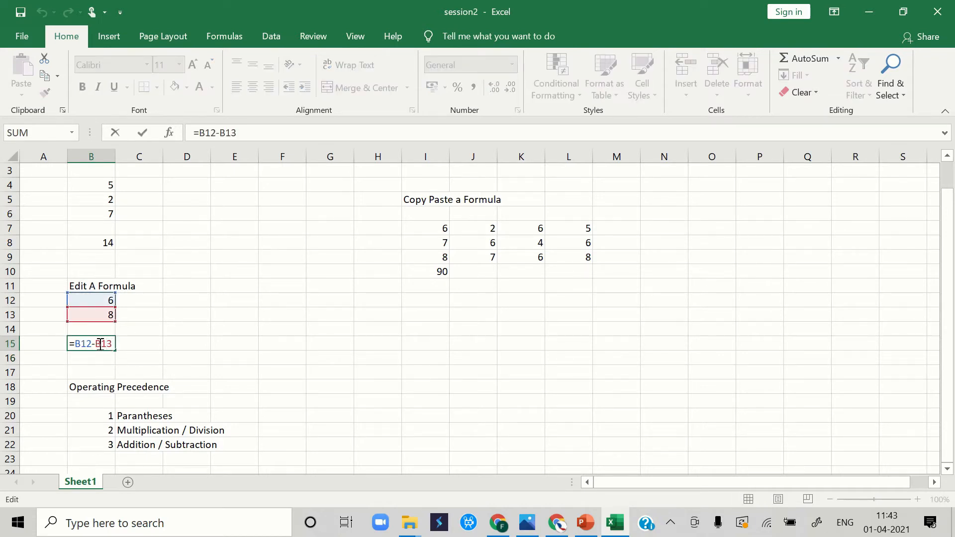
{"action": "left_click", "coordinate": [134, 347]}
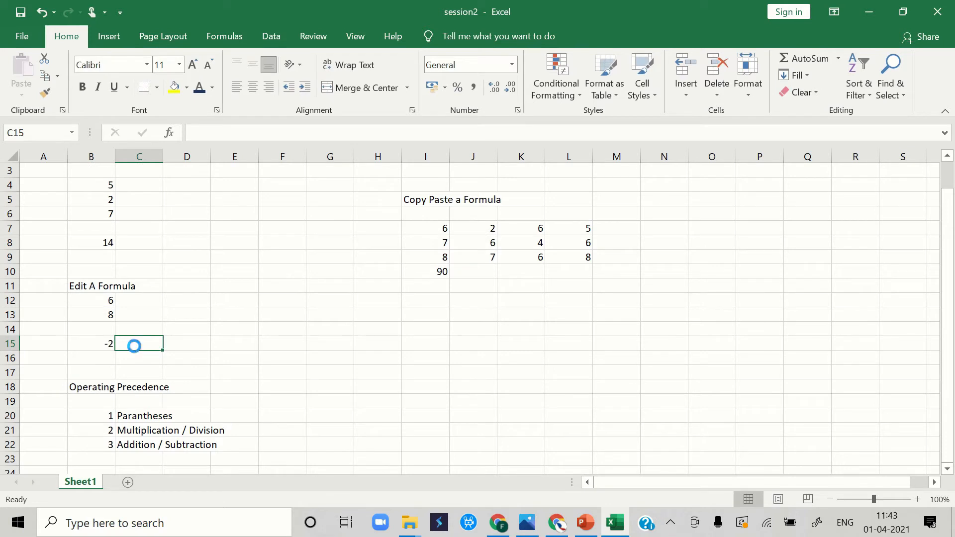
{"action": "key", "text": "ctrl+z"}
{"action": "key", "text": "ctrl+z"}
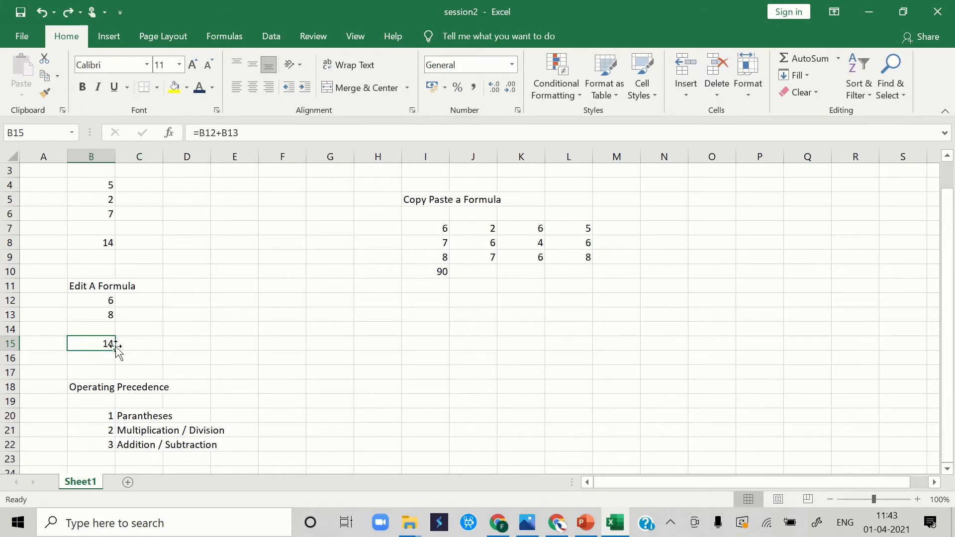
Edit the formula in B15 under Edit A Formula to subtract, making it =B12-B13
{"action": "left_click", "coordinate": [222, 132]}
{"action": "key", "text": "BackSpace"}
{"action": "type", "text": "-"}
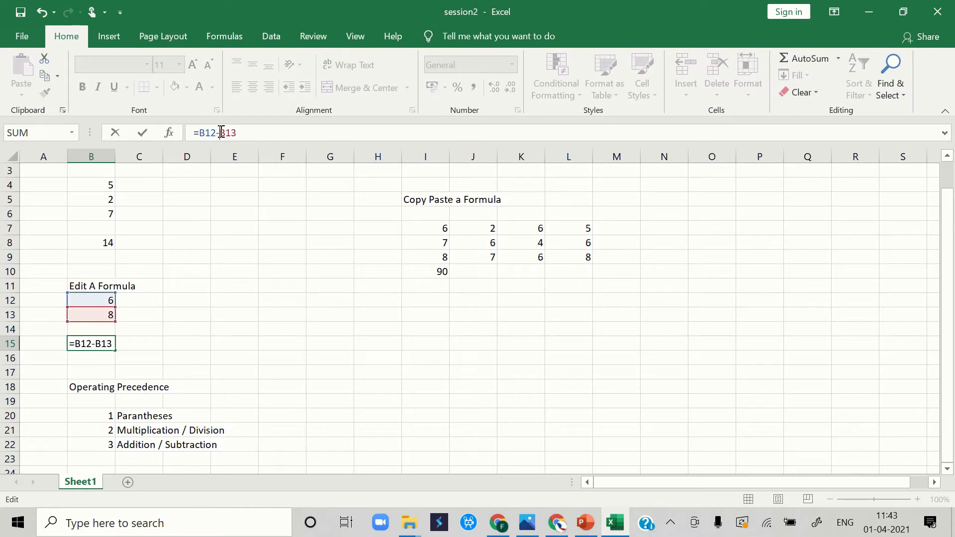
{"action": "key", "text": "Return"}
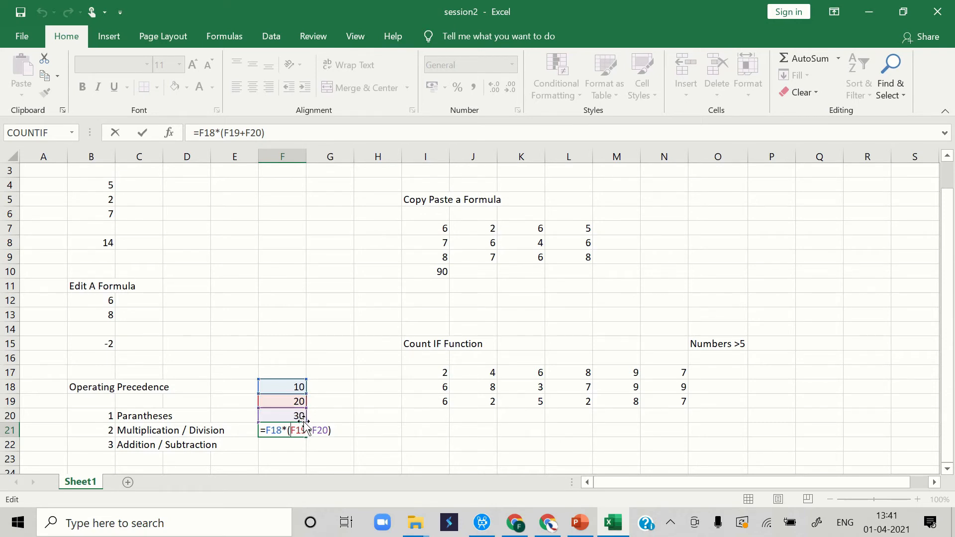
Examine the parenthesised formulas in F21 under Operating Precedence and in I10 under Copy Paste a Formula
{"action": "key", "text": "Return"}
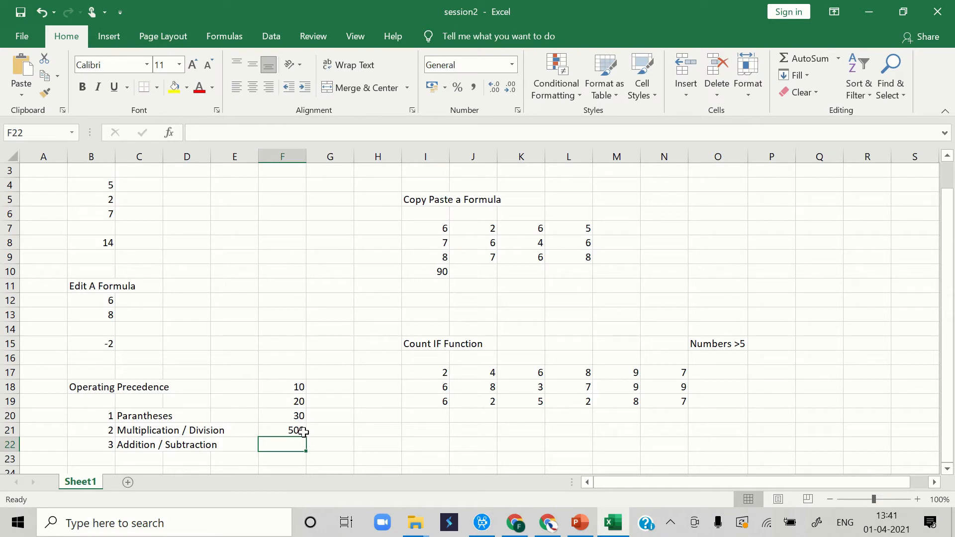
{"action": "left_click", "coordinate": [300, 432]}
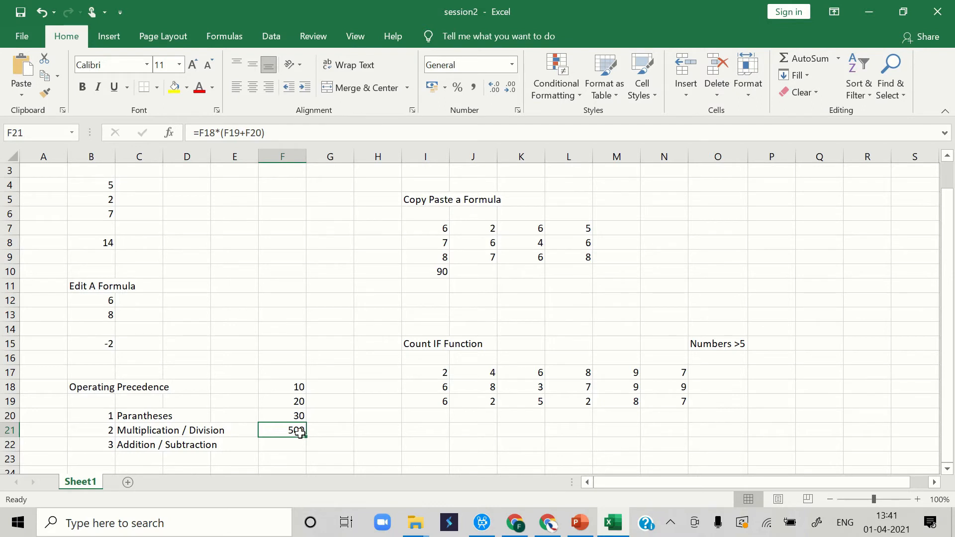
{"action": "left_click", "coordinate": [437, 199]}
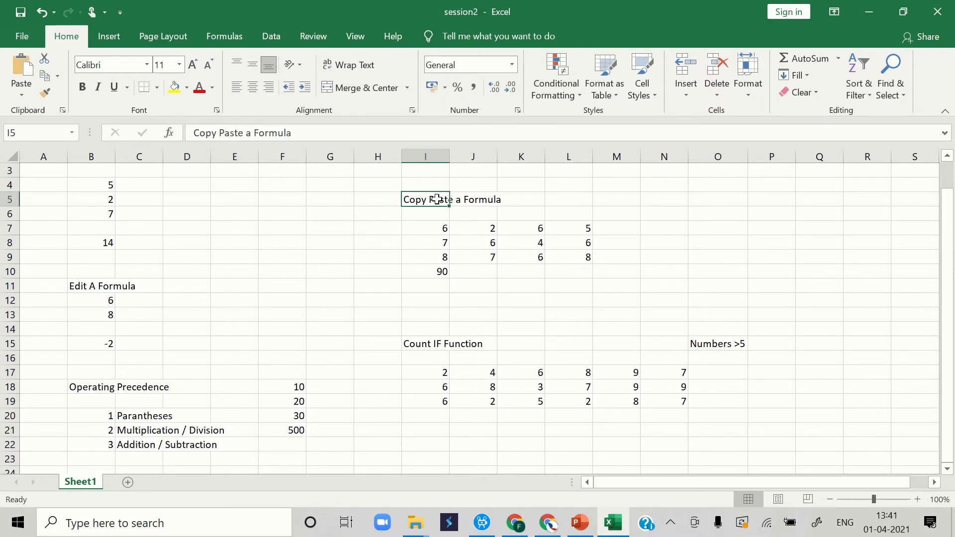
{"action": "left_click", "coordinate": [436, 268]}
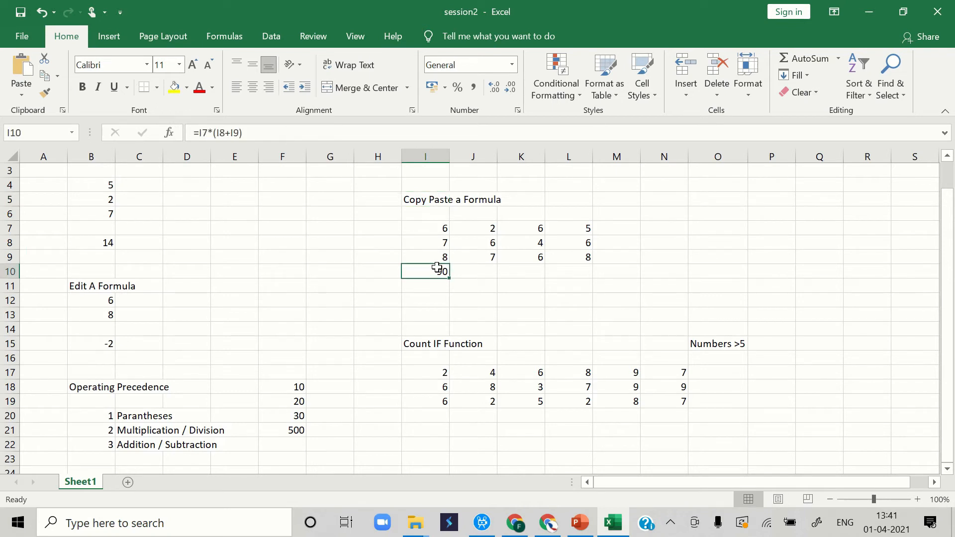
{"action": "double_click", "coordinate": [437, 269]}
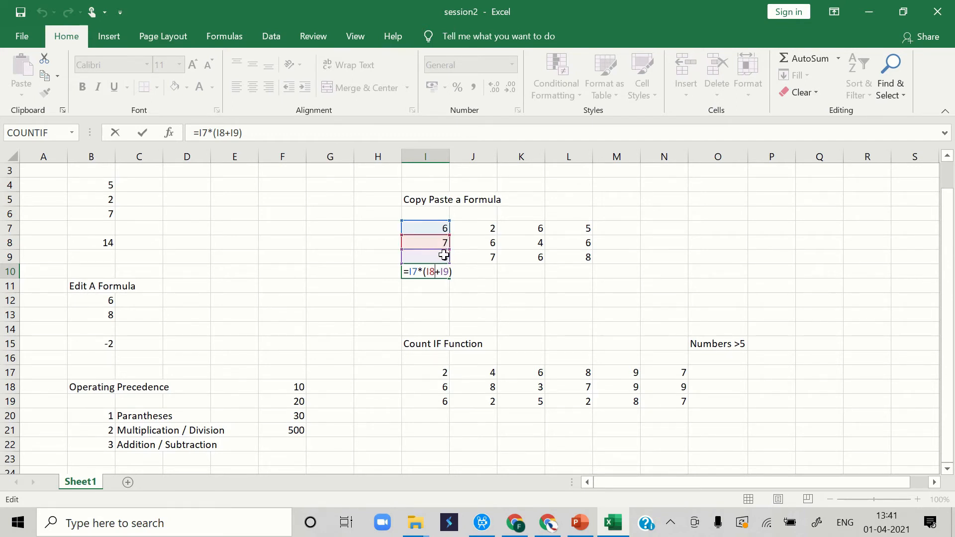
{"action": "left_click", "coordinate": [484, 270]}
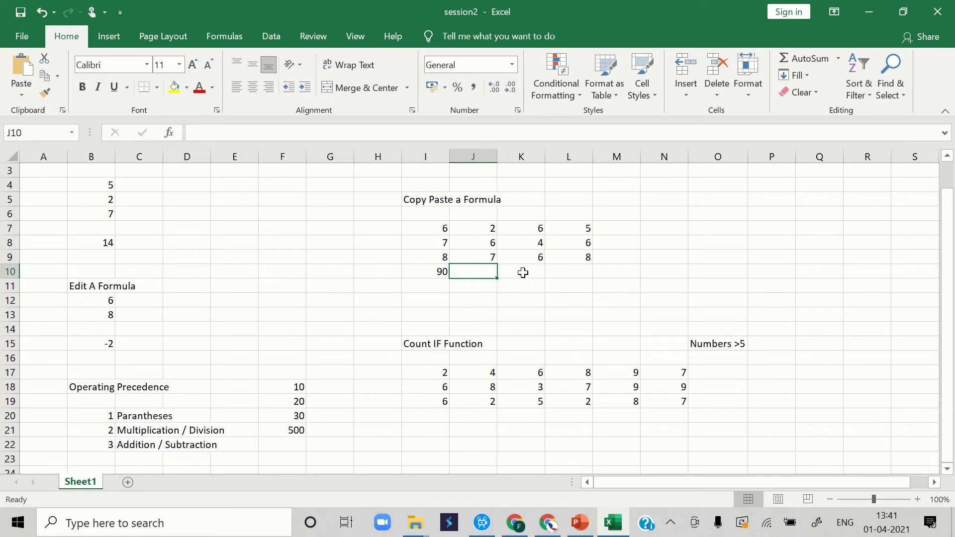
Copy the formula in I10 to J10, applying the Formulas paste option
{"action": "left_click", "coordinate": [440, 271]}
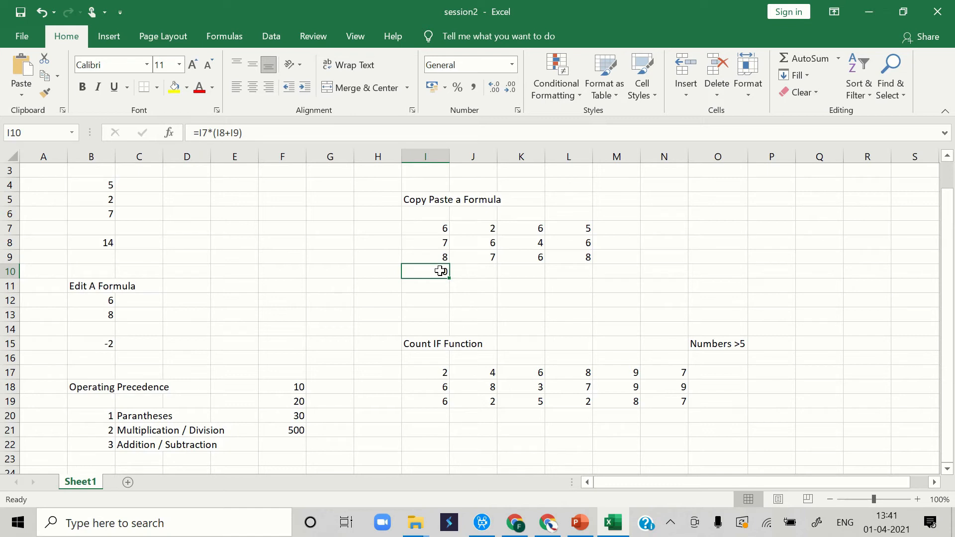
{"action": "key", "text": "ctrl+c"}
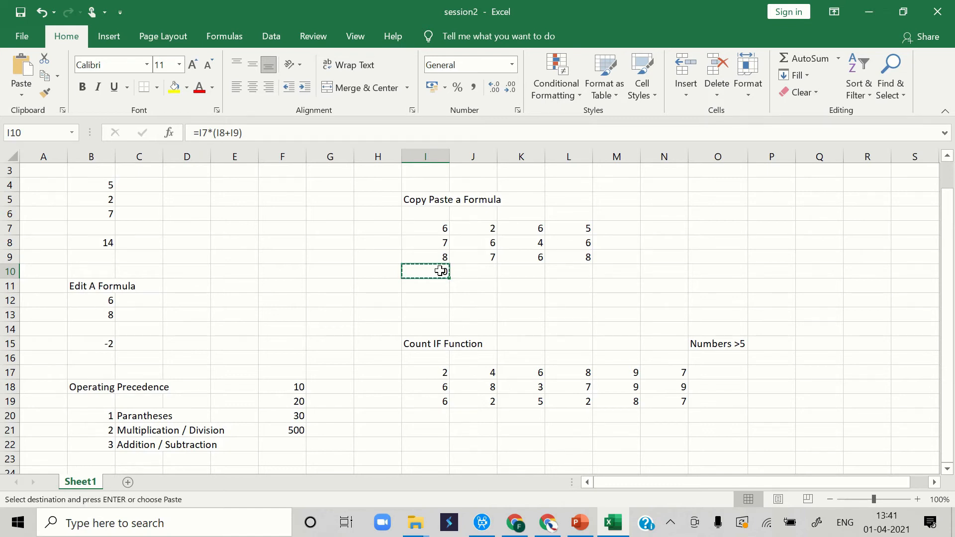
{"action": "key", "text": "Right"}
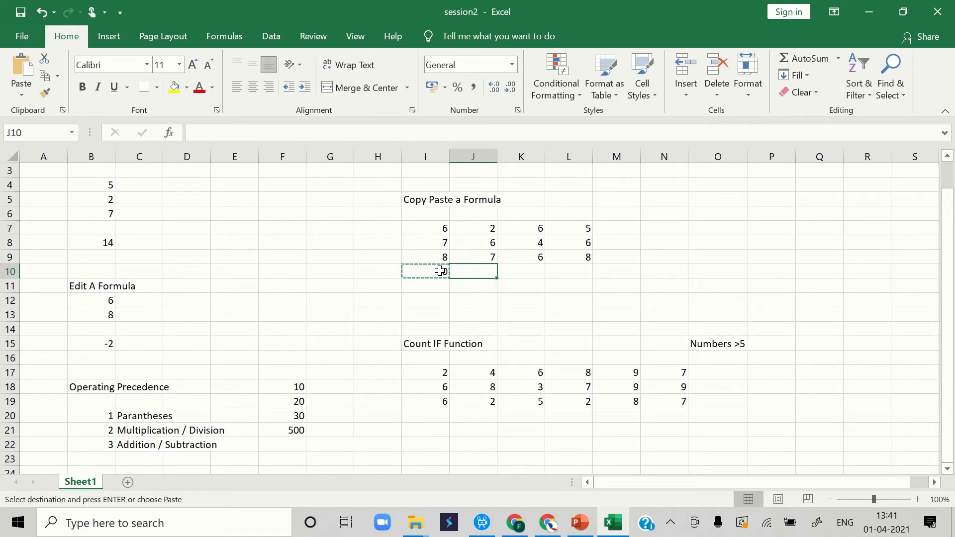
{"action": "key", "text": "ctrl+v"}
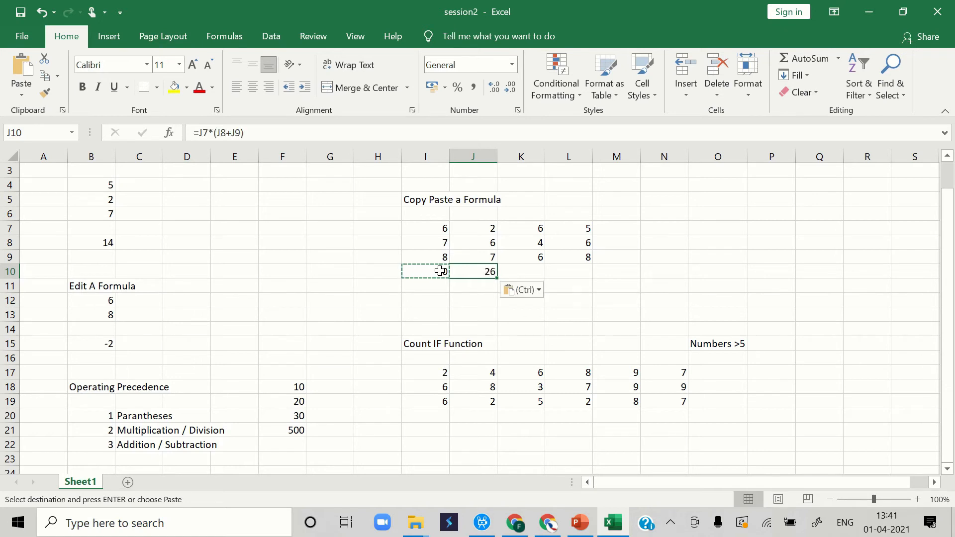
{"action": "left_click", "coordinate": [528, 292]}
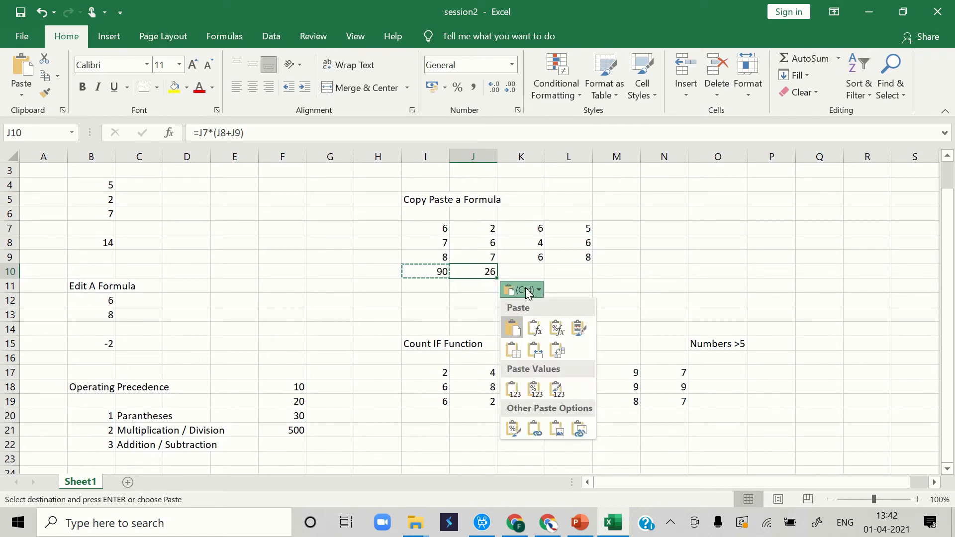
{"action": "left_click", "coordinate": [535, 329]}
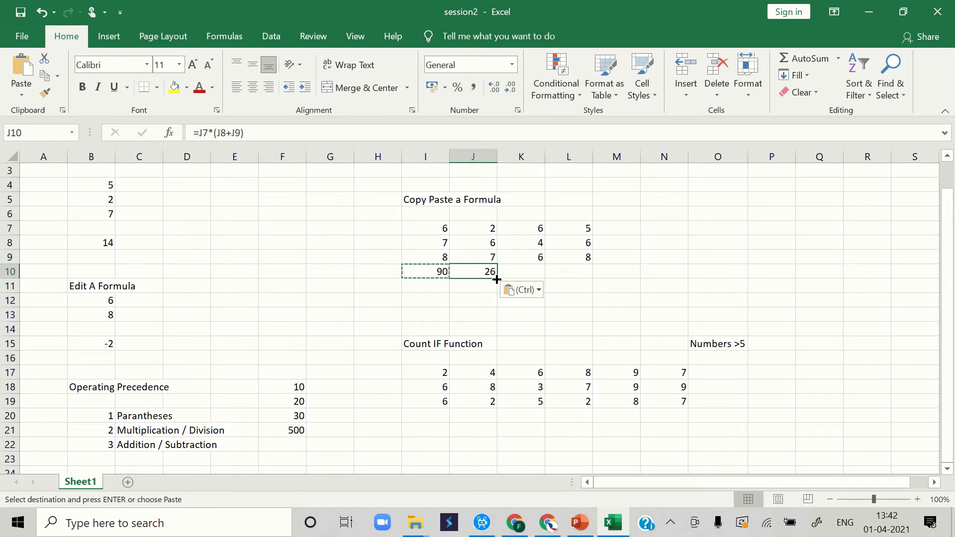
Fill the formula in J10 across to K10 and L10 under Copy Paste a Formula
{"action": "left_click_drag", "start_coordinate": [496, 279], "coordinate": [588, 275]}
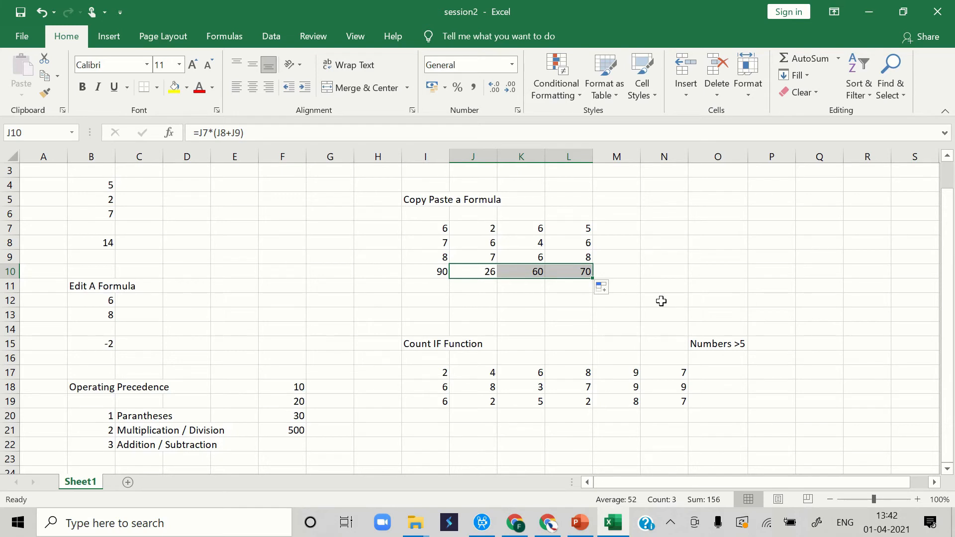
Search the function library for countif and start inserting the COUNTIF function in O17 under Numbers >5
{"action": "left_click", "coordinate": [453, 346]}
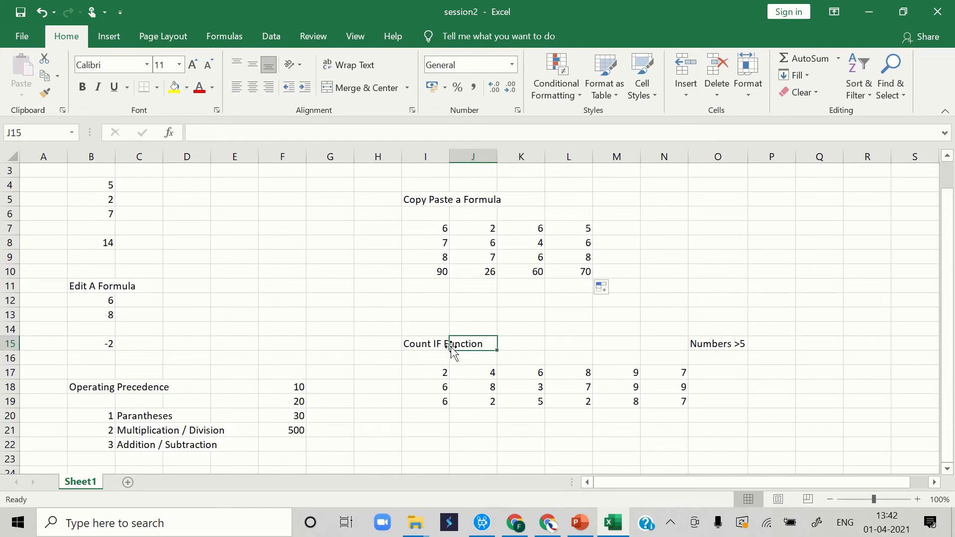
{"action": "left_click", "coordinate": [437, 346]}
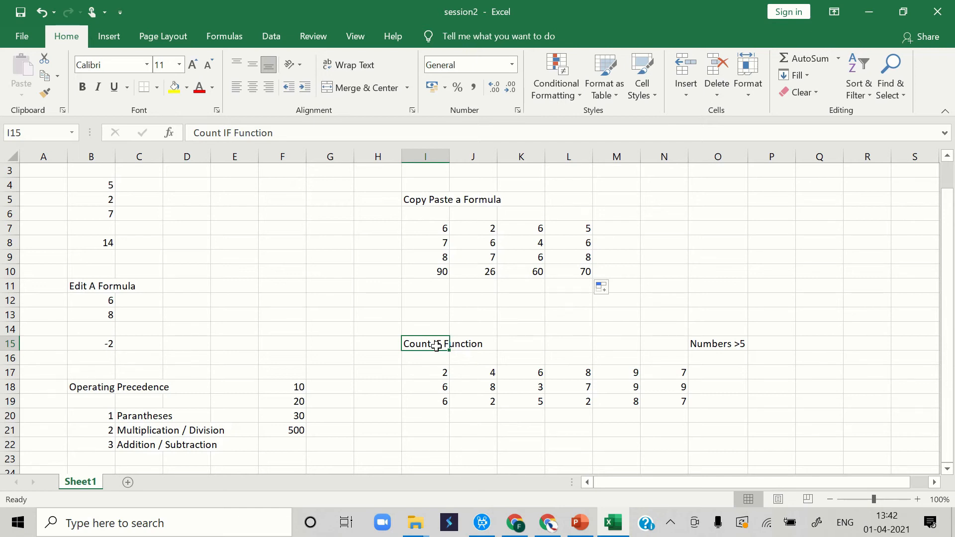
{"action": "left_click", "coordinate": [709, 380]}
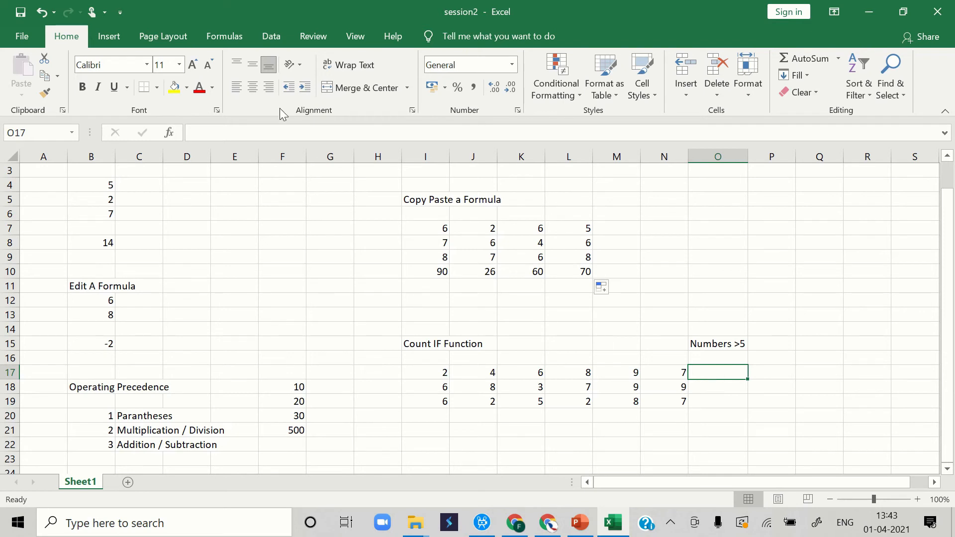
{"action": "left_click", "coordinate": [231, 35]}
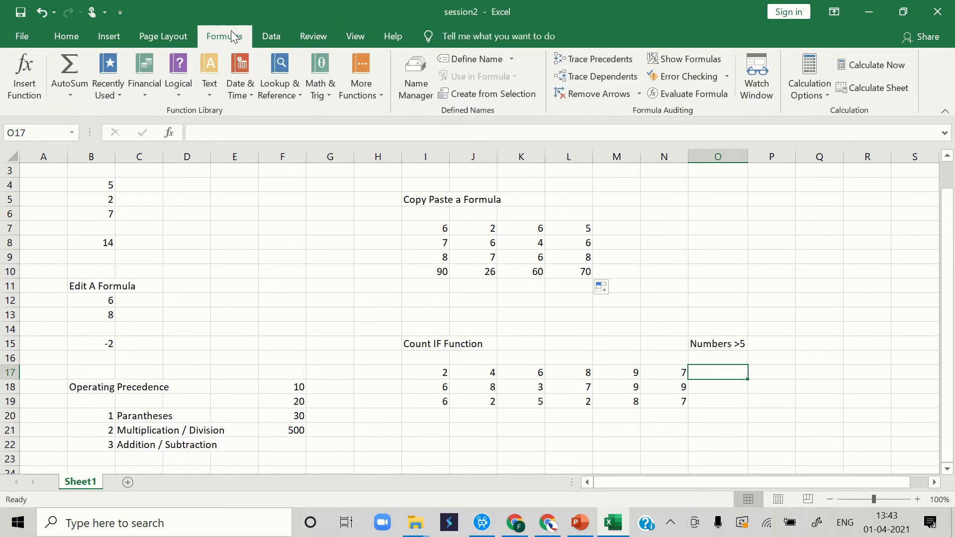
{"action": "left_click", "coordinate": [35, 86]}
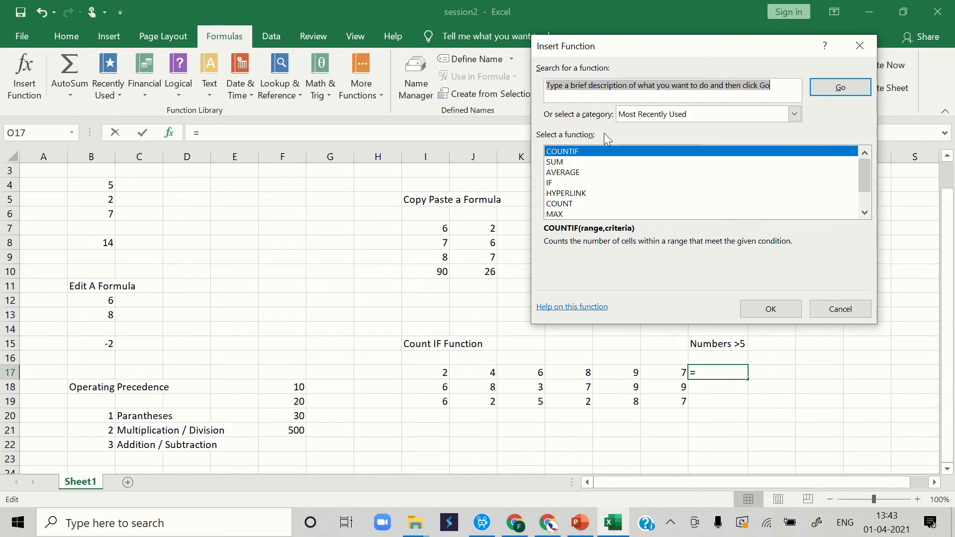
{"action": "left_click", "coordinate": [637, 93]}
{"action": "key", "text": "ctrl+a"}
{"action": "type", "text": "coun"}
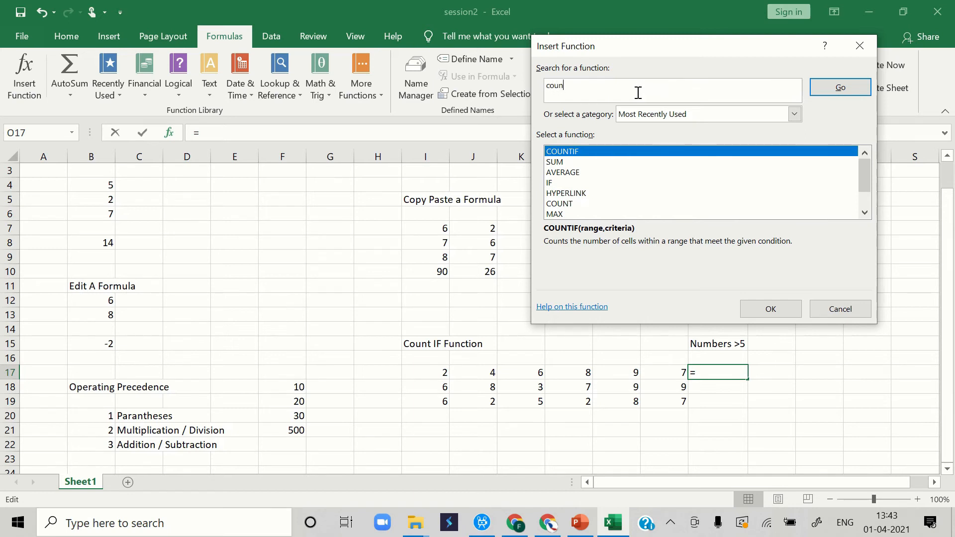
{"action": "type", "text": "tif"}
{"action": "left_click", "coordinate": [843, 90]}
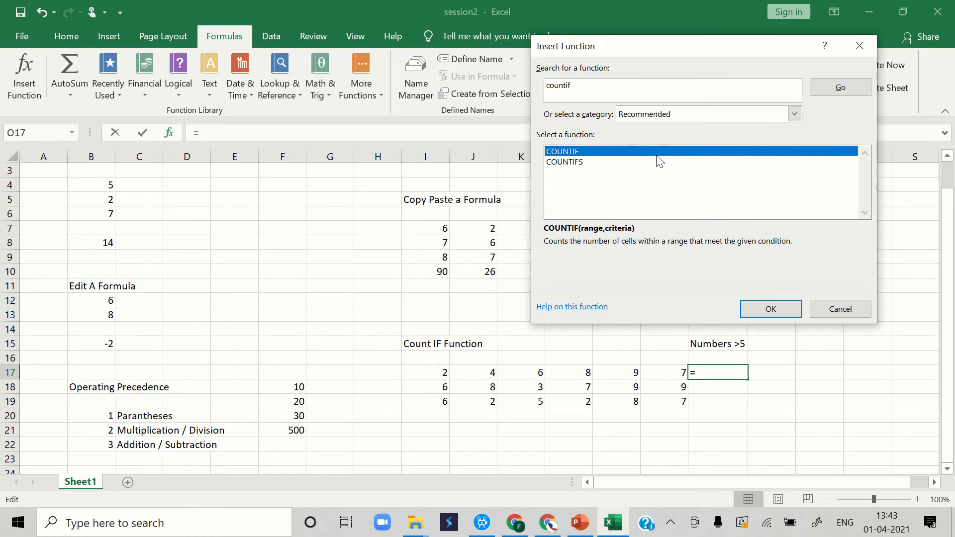
{"action": "left_click", "coordinate": [757, 310]}
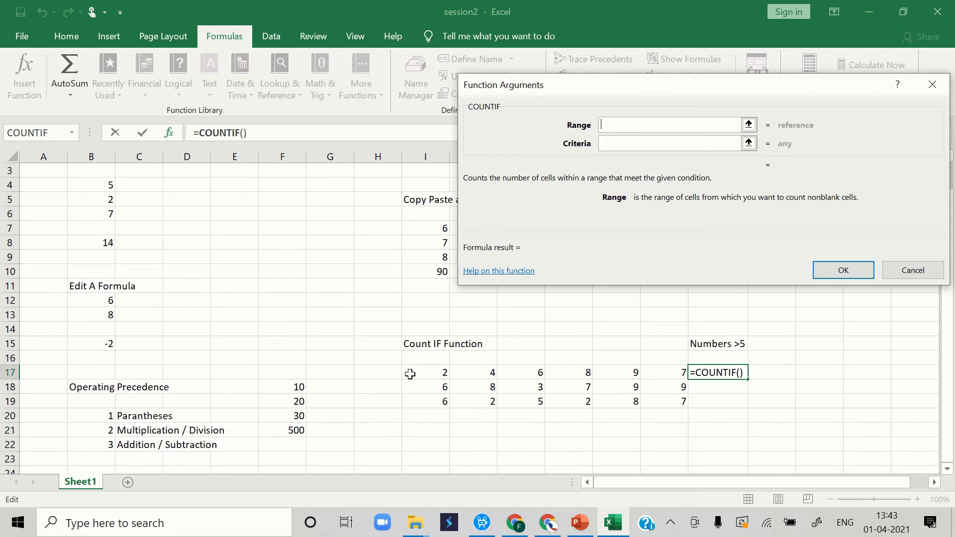
Complete the COUNTIF arguments for O17 with the range I17:N17 and the criteria >5
{"action": "left_click_drag", "start_coordinate": [410, 374], "coordinate": [652, 373]}
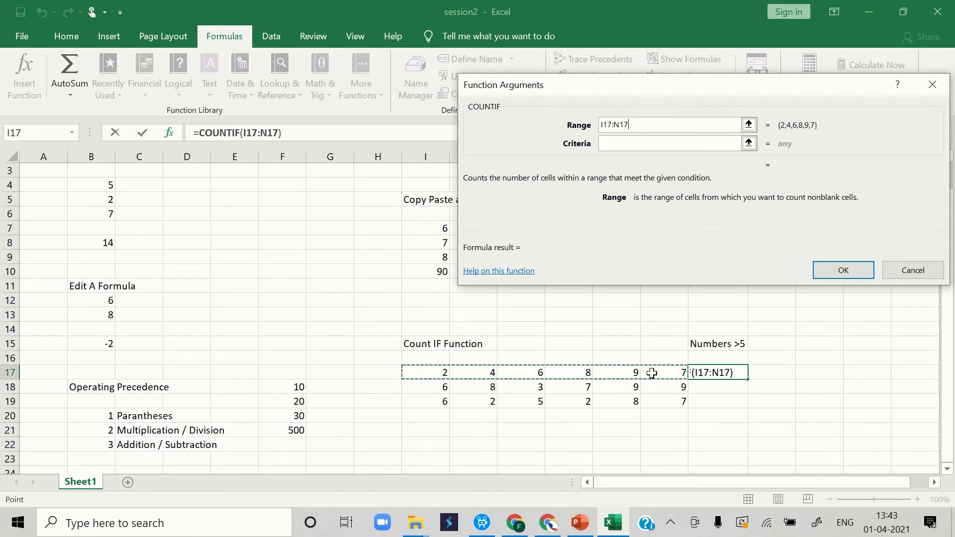
{"action": "key", "text": "Tab"}
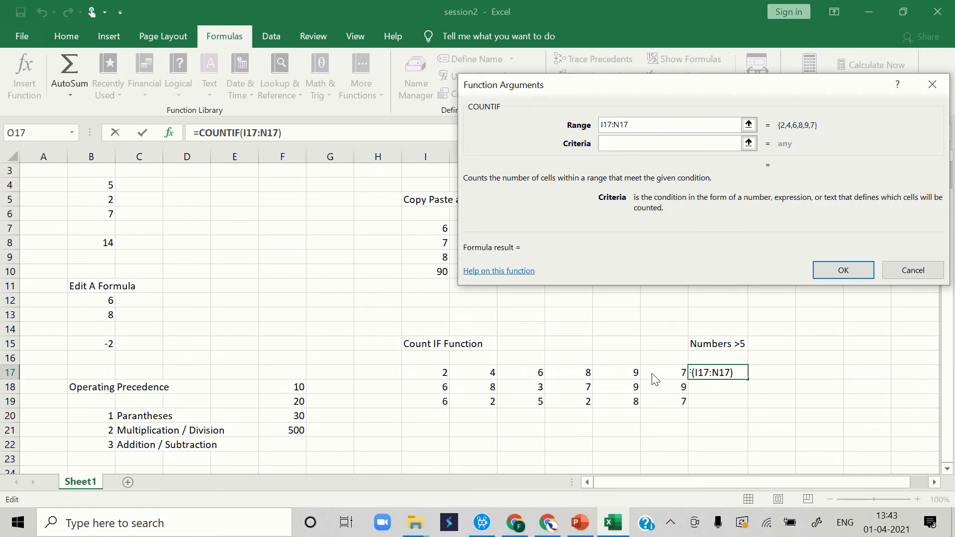
{"action": "type", "text": ">5"}
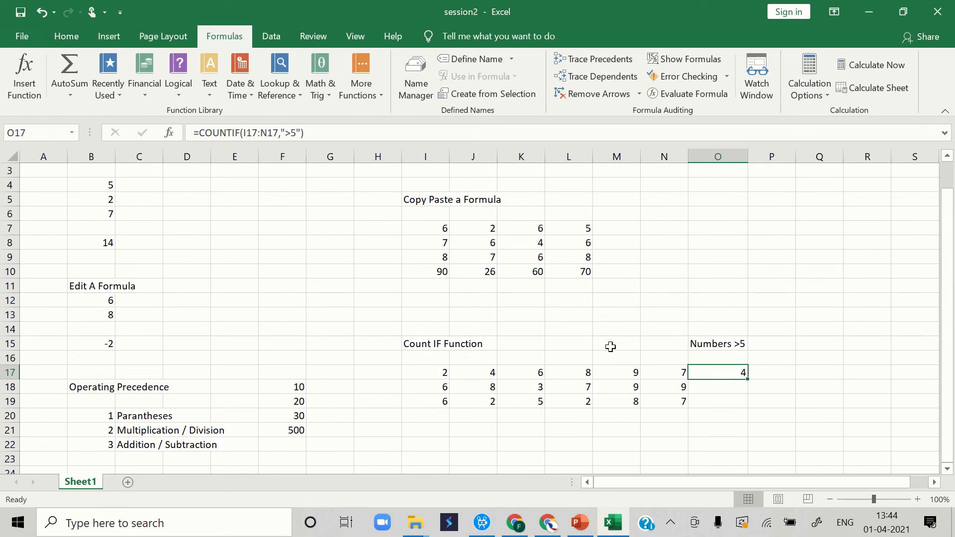
Write the formula =countif(I18:N18,">5") directly in O18 to count the second row's numbers above 5
{"action": "left_click", "coordinate": [707, 385]}
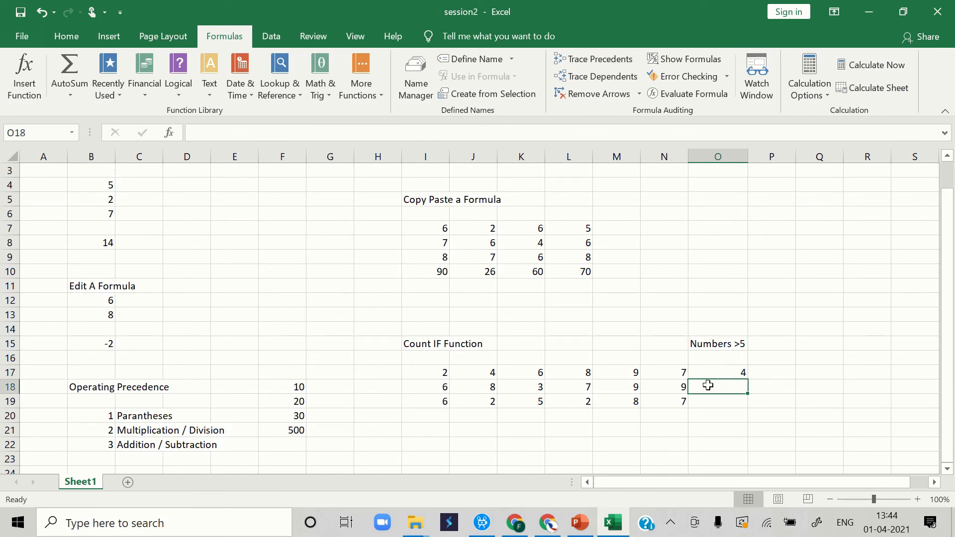
{"action": "type", "text": "="}
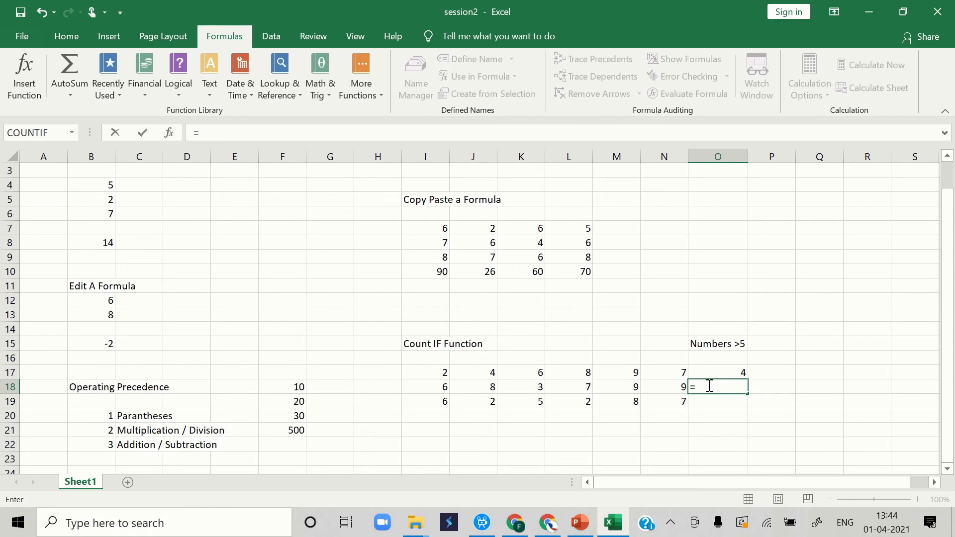
{"action": "type", "text": "cou"}
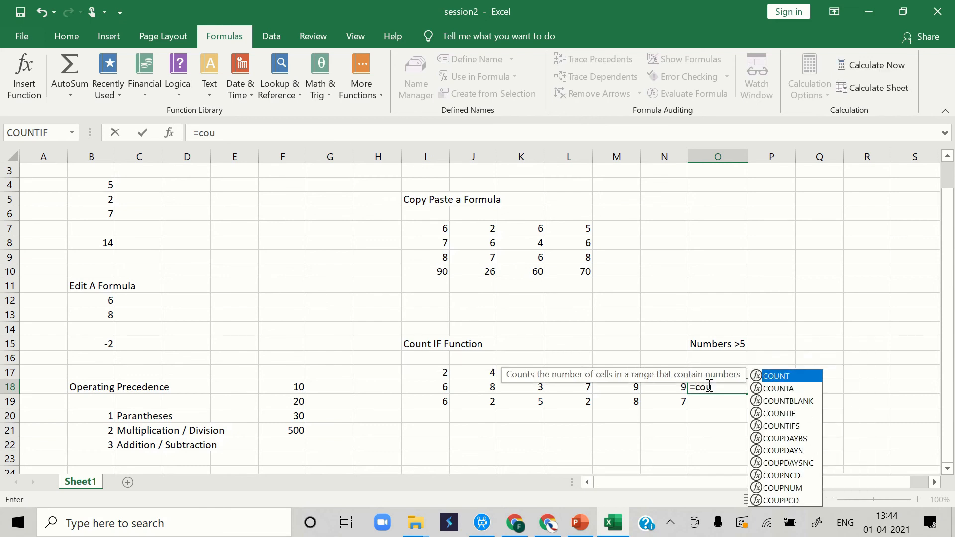
{"action": "type", "text": "ntif"}
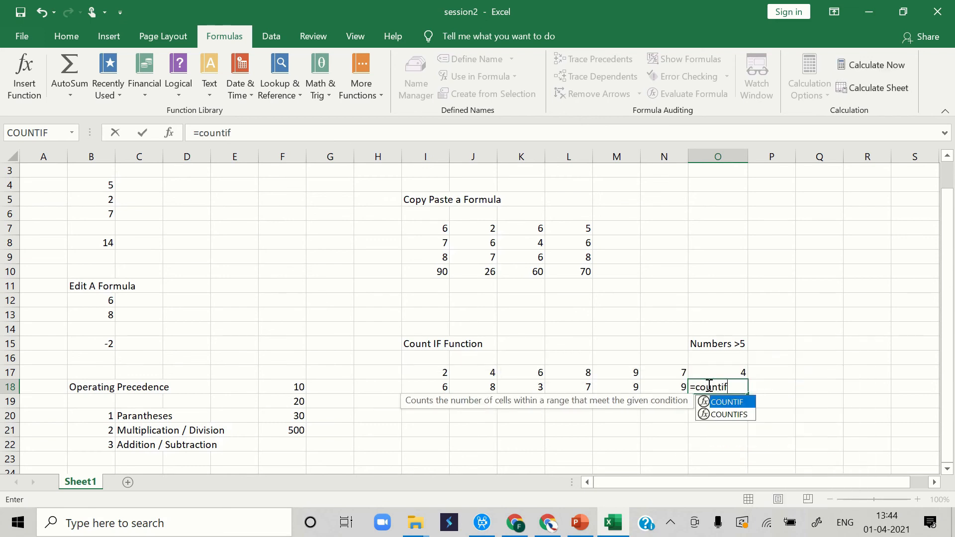
{"action": "type", "text": "("}
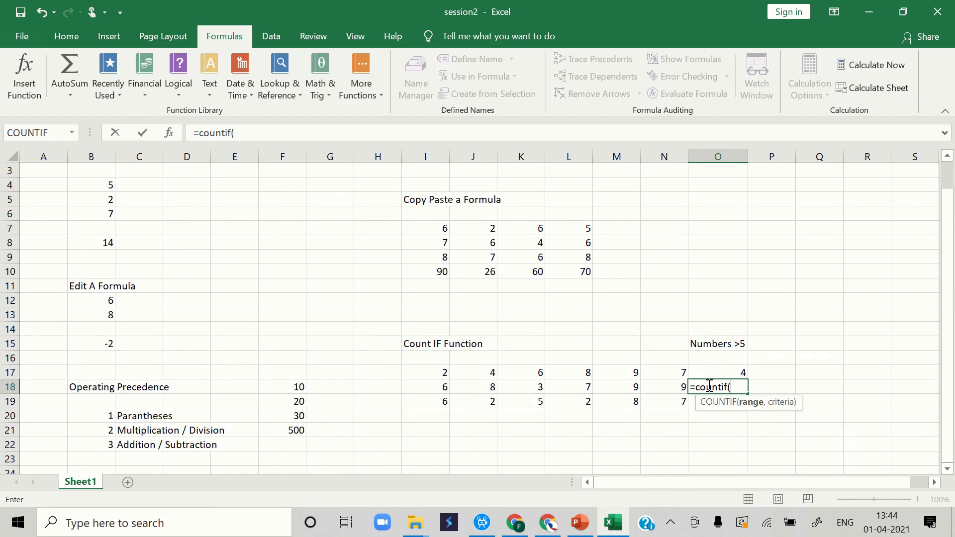
{"action": "left_click_drag", "start_coordinate": [441, 388], "coordinate": [648, 388]}
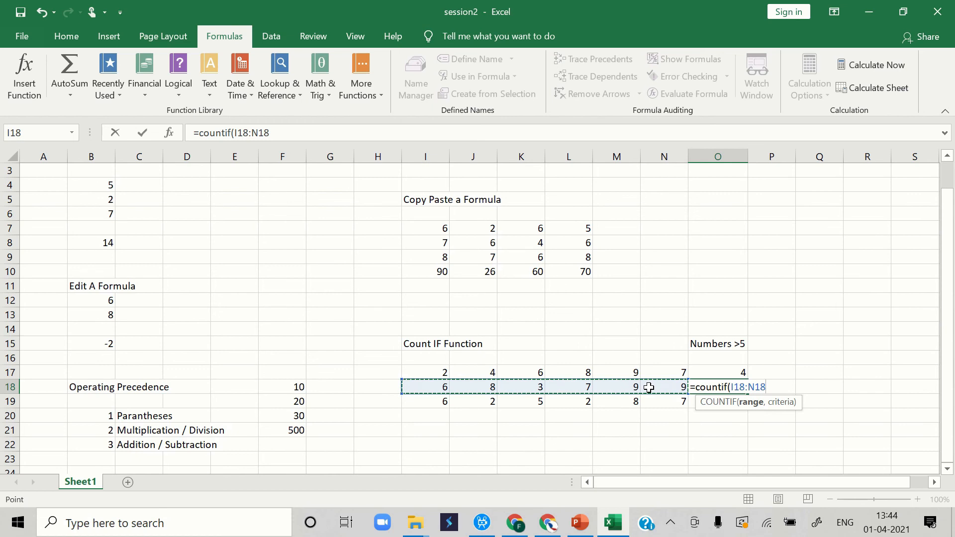
{"action": "type", "text": ","}
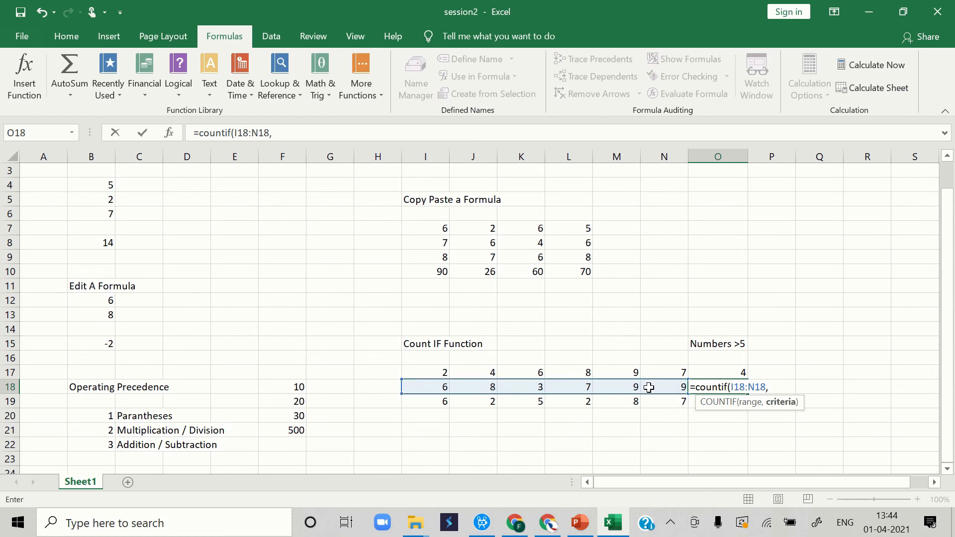
{"action": "type", "text": "\">5\")"}
{"action": "key", "text": "Return"}
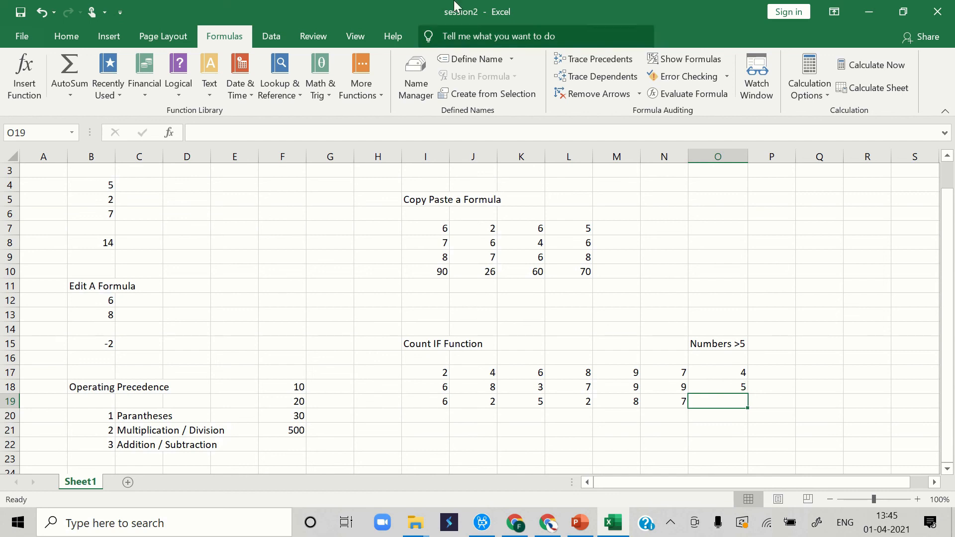
{"action": "mouse_move", "coordinate": [428, 7]}
{"action": "left_click", "coordinate": [425, 25]}
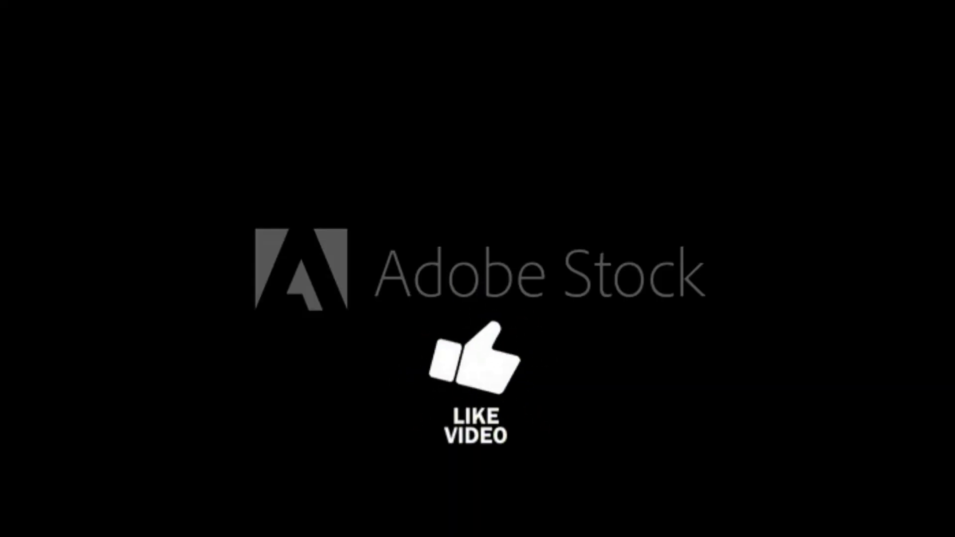